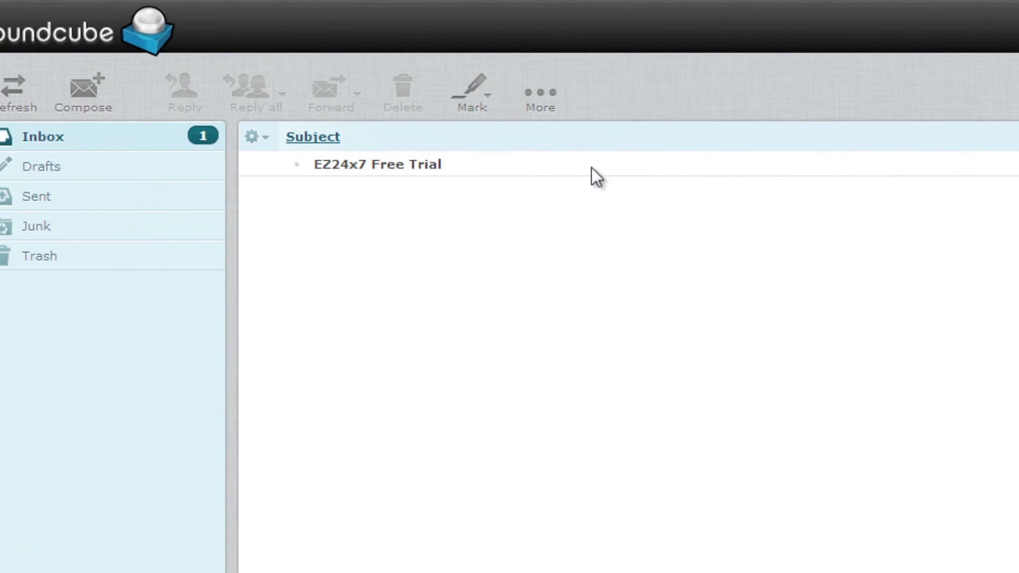
Open the 'EZ24x7 Free Trial' email in the Roundcube Inbox.
double_click(584, 166)
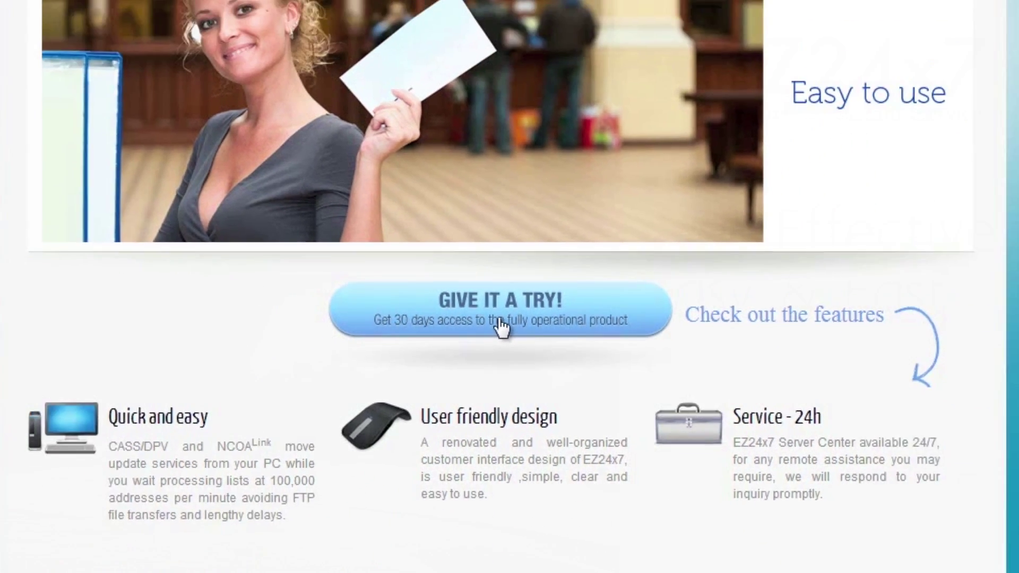
Download the 30-day trial installer EZ24x7.msi and install it with the Setup wizard.
left_click(495, 333)
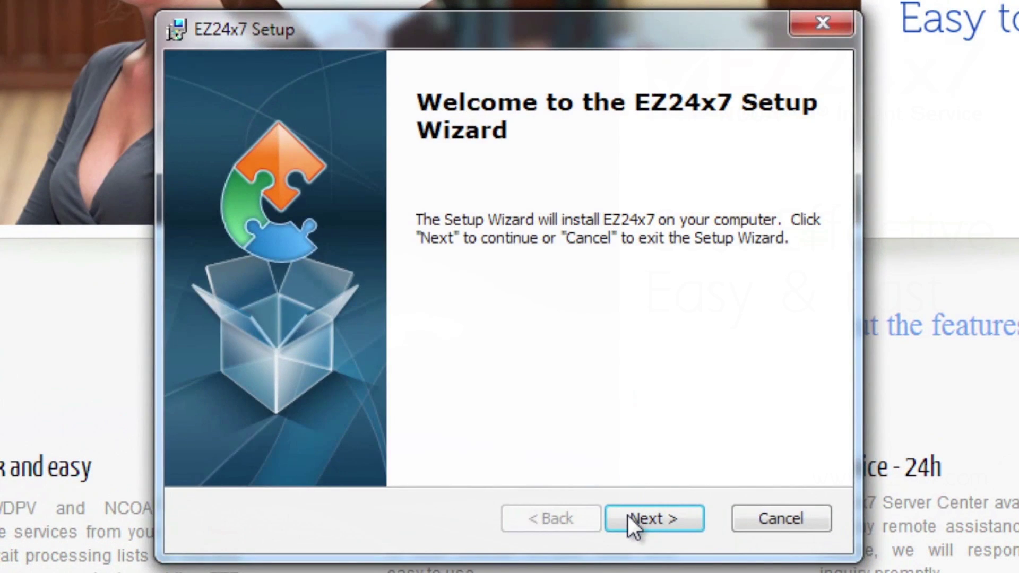
left_click(632, 518)
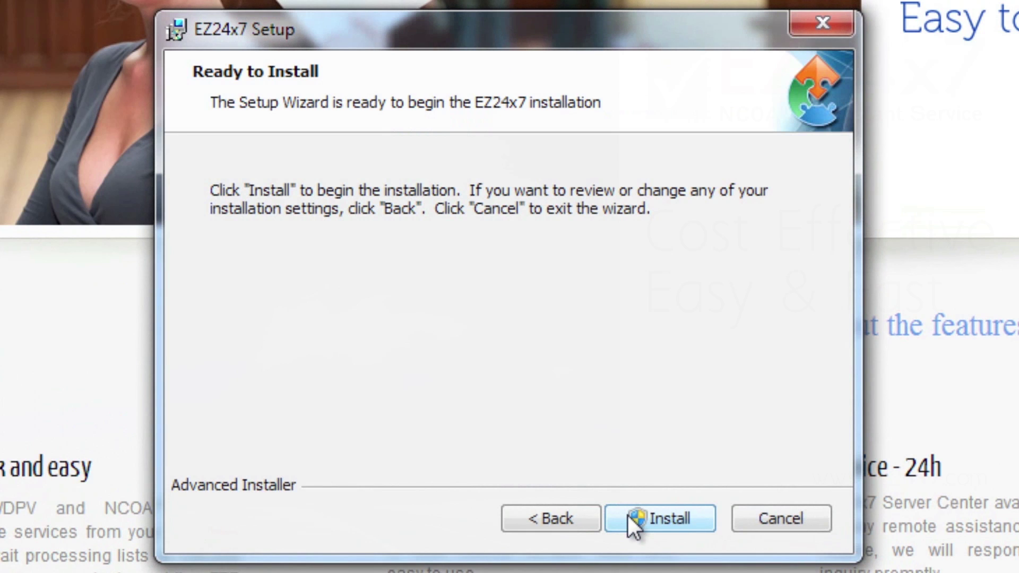
left_click(629, 516)
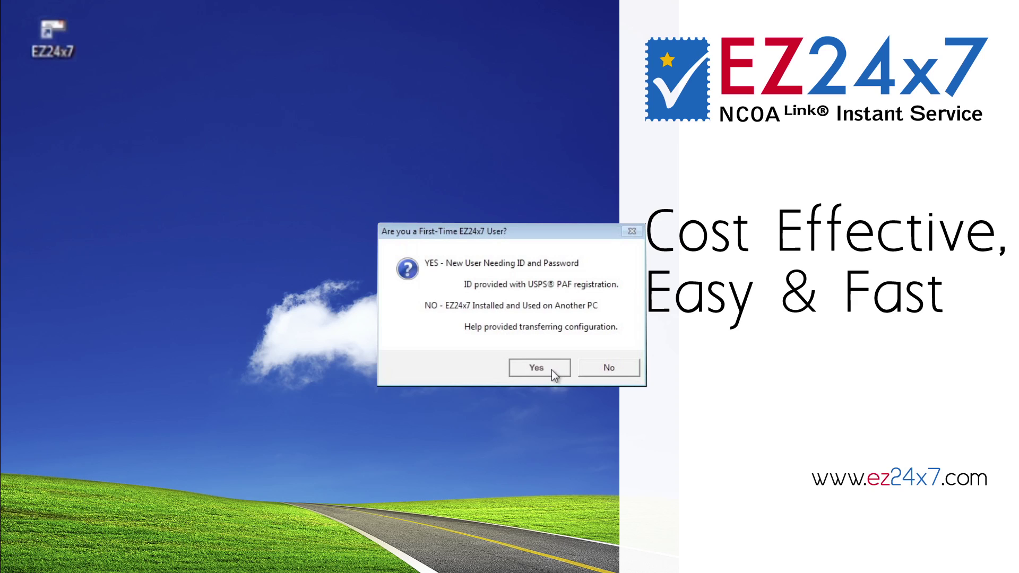
Register as a first-time user, accept the logon credential steps, and confirm a promo code was received.
left_click(538, 368)
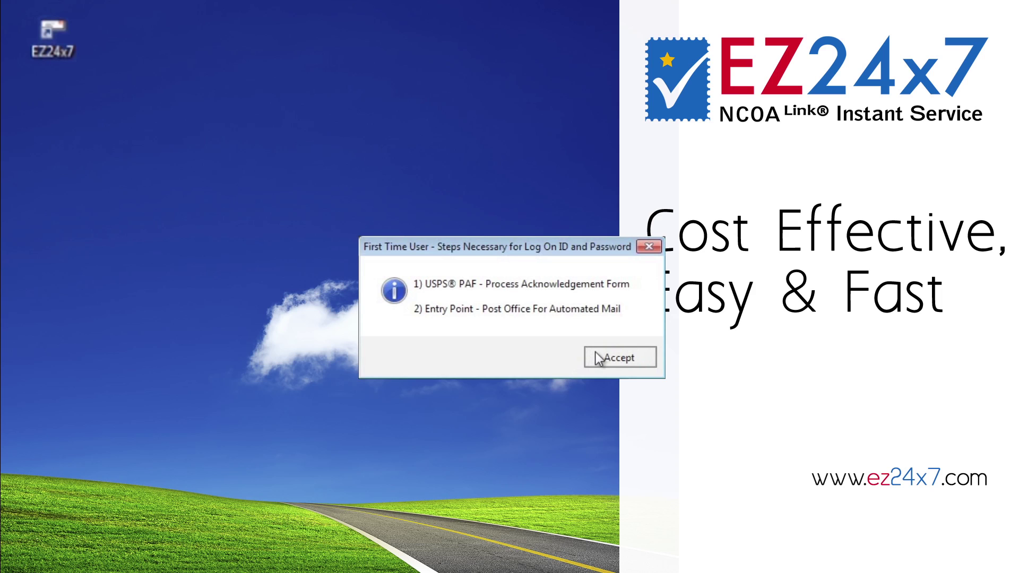
left_click(596, 353)
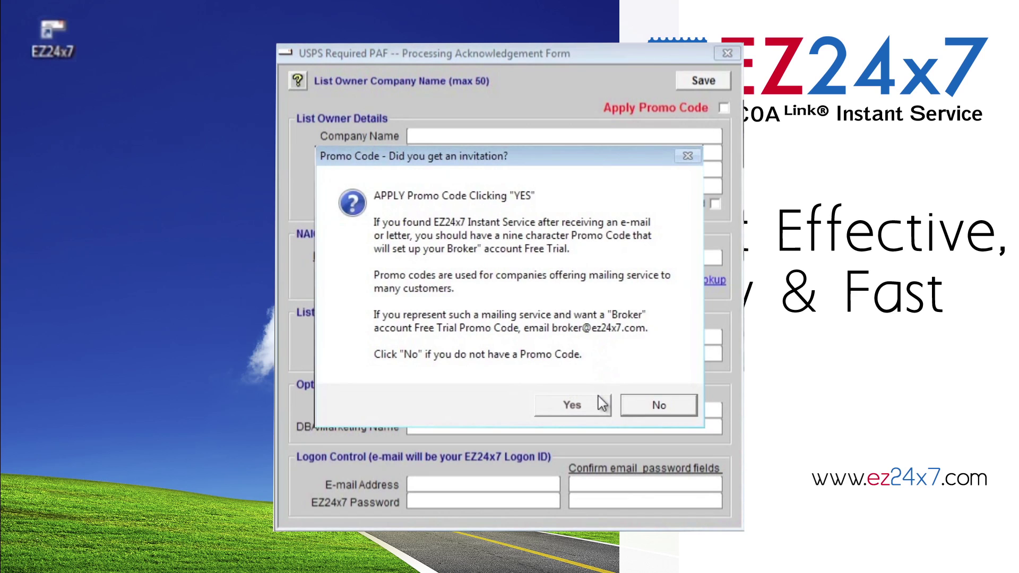
left_click(601, 404)
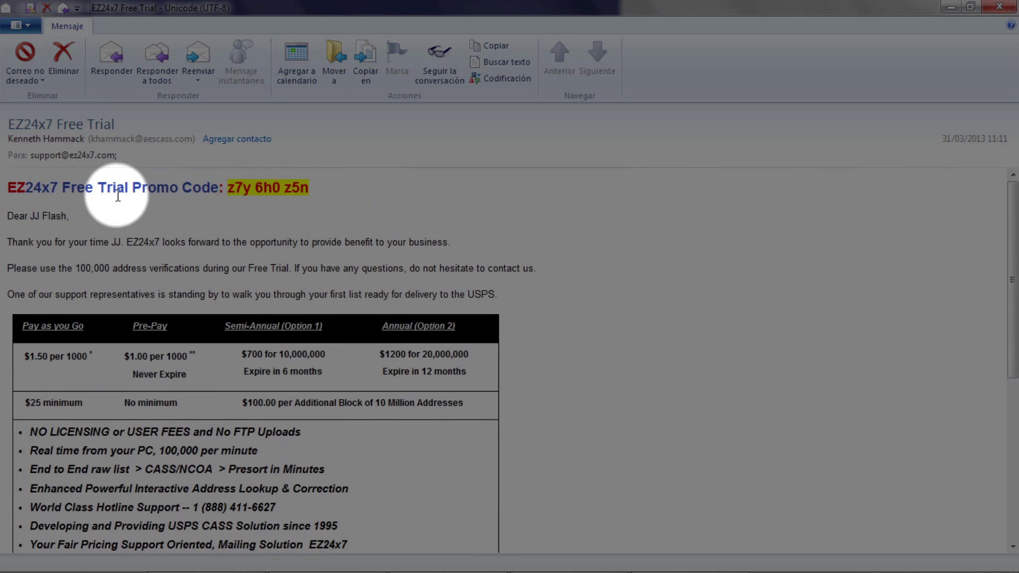
Copy the promo code from the invitation e-mail into the Promo Code box and apply it.
left_click_drag(228, 187, 296, 191)
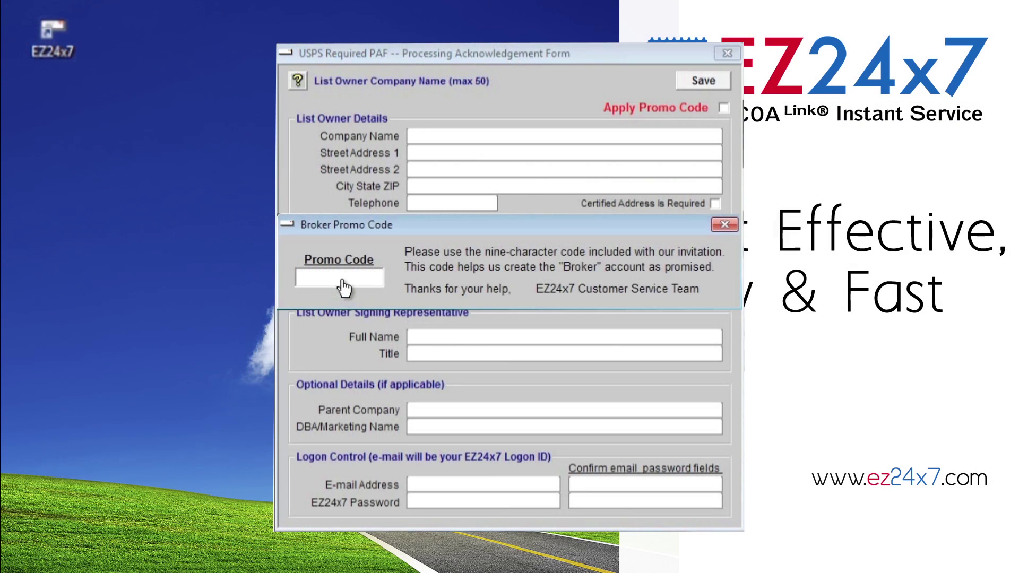
left_click(297, 279)
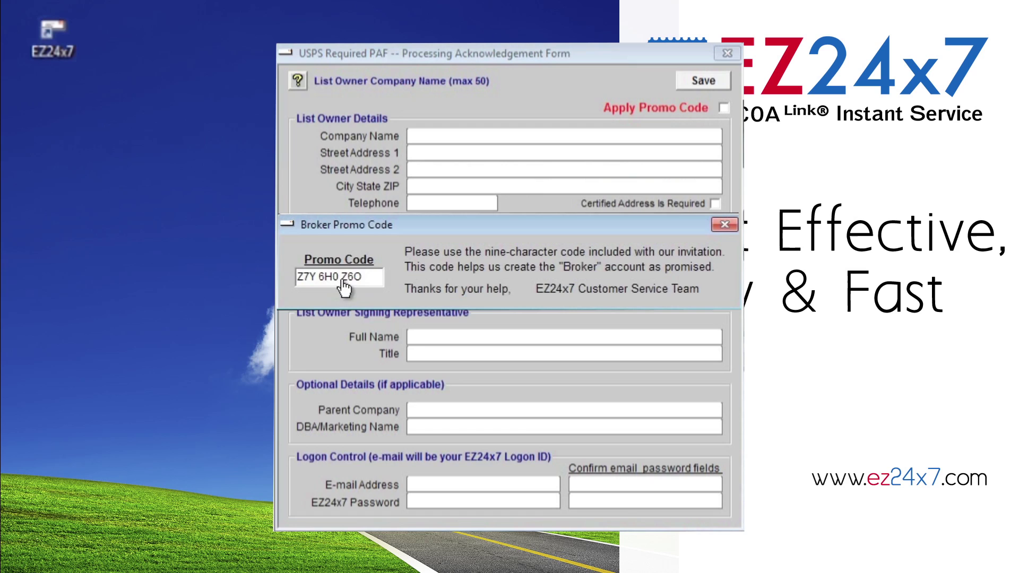
key("Return")
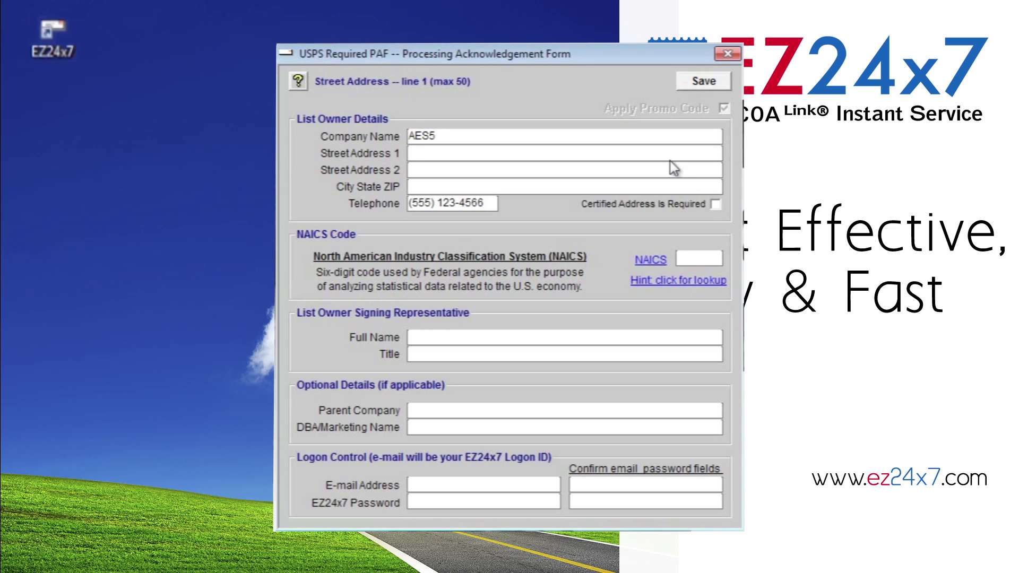
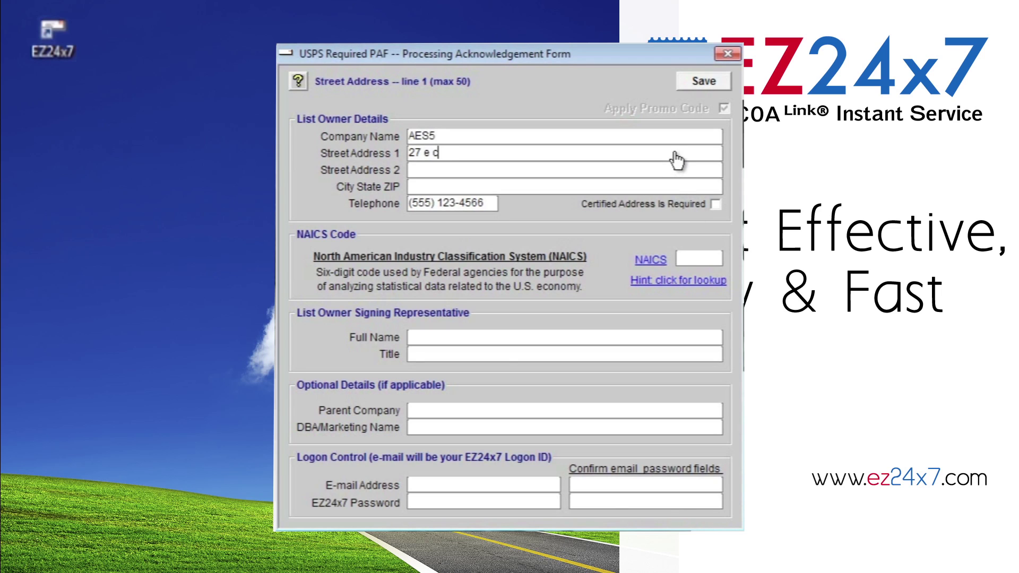
Enter the list owner's street address and city, state and ZIP on the PAF.
left_click(614, 187)
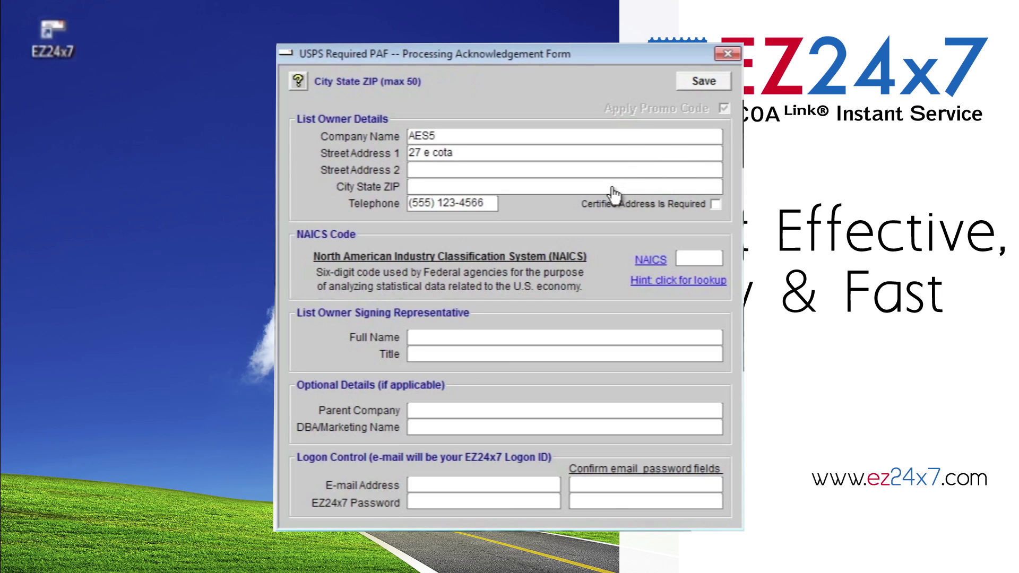
type("santa barbara ")
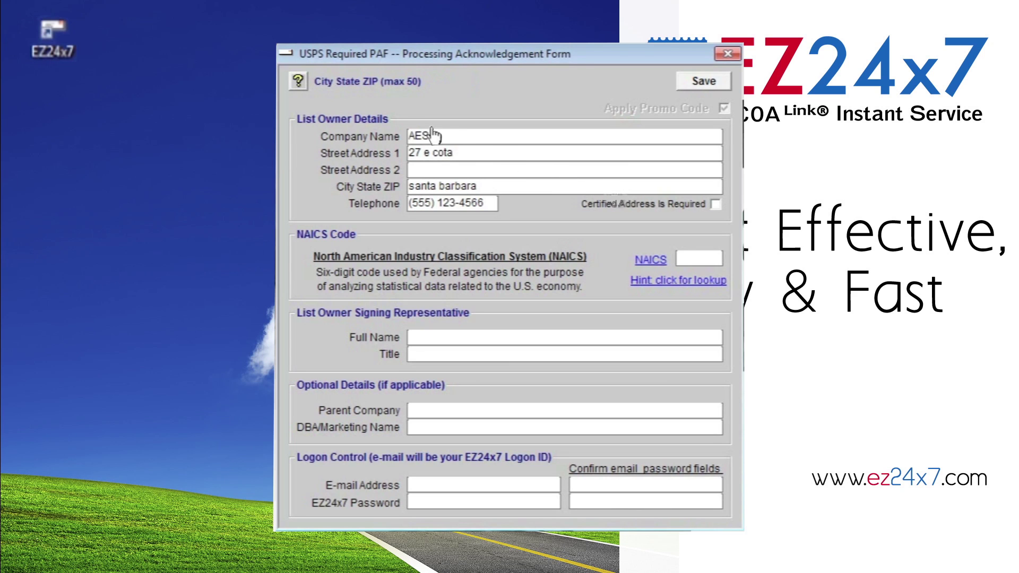
type("931")
Review the PAF help, then tick Certified Address Is Required.
left_click(299, 81)
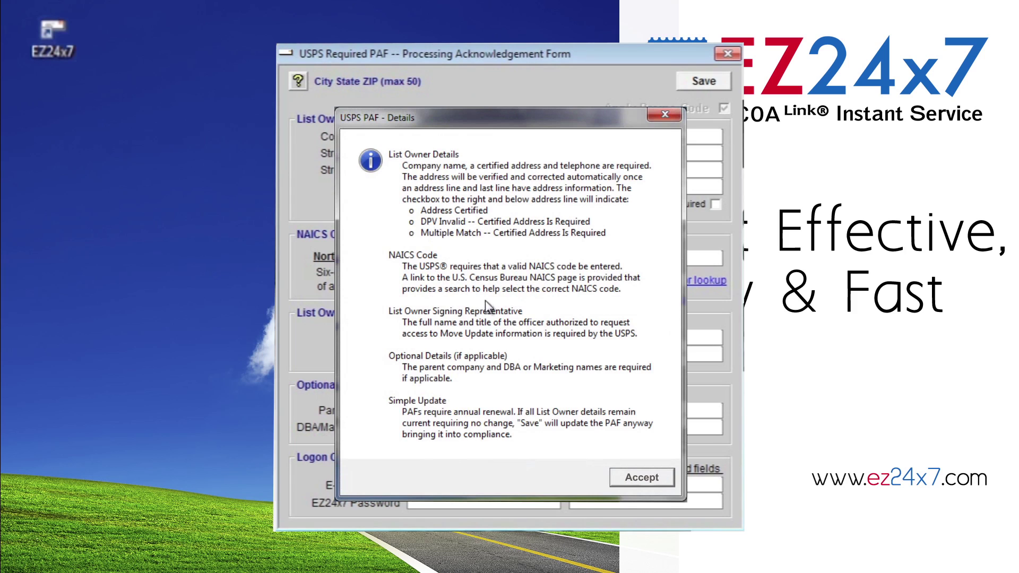
left_click(670, 479)
left_click(717, 204)
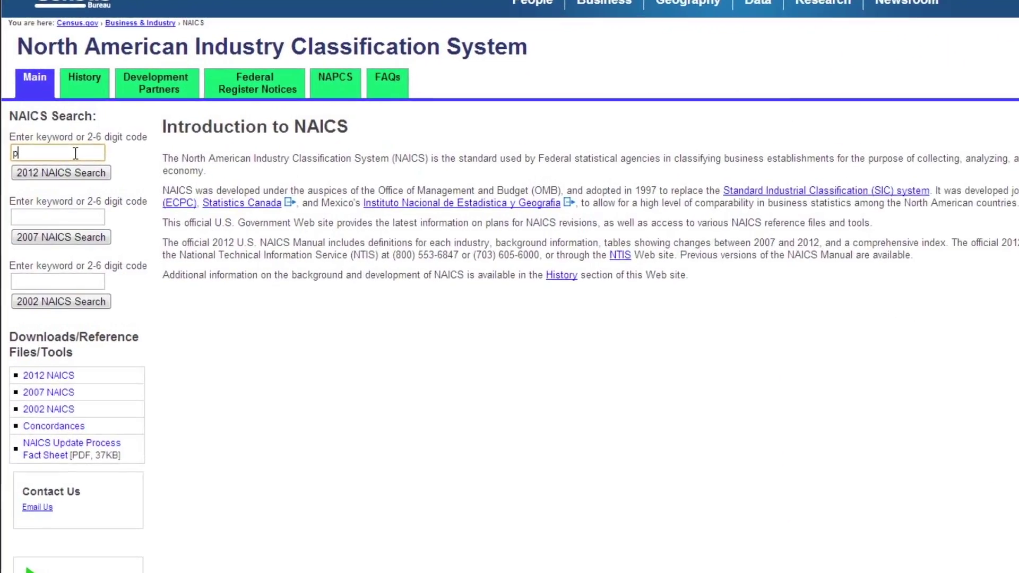
Search the 2012 NAICS codes for the keyword 'printers'.
type("rinters")
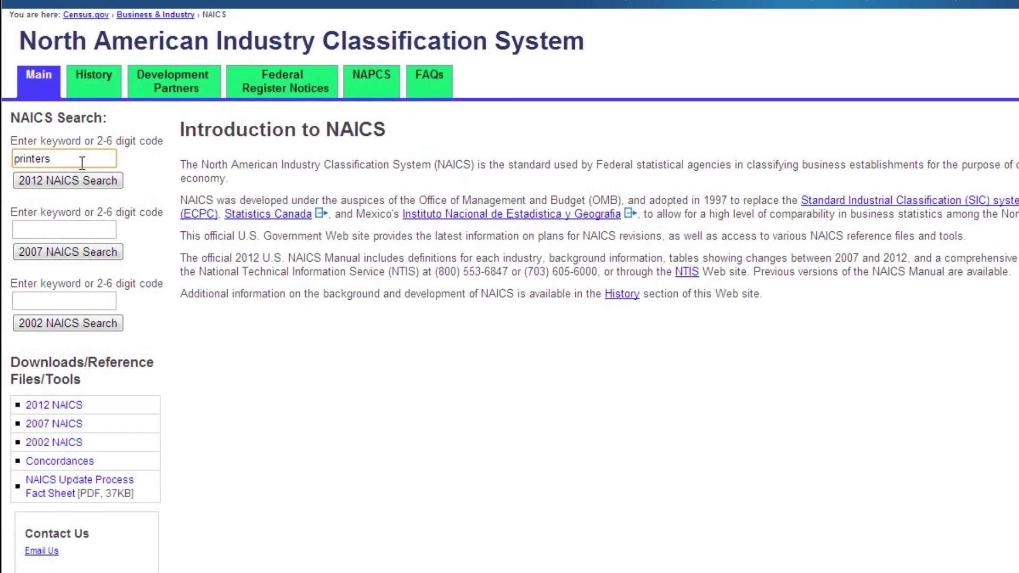
left_click(80, 183)
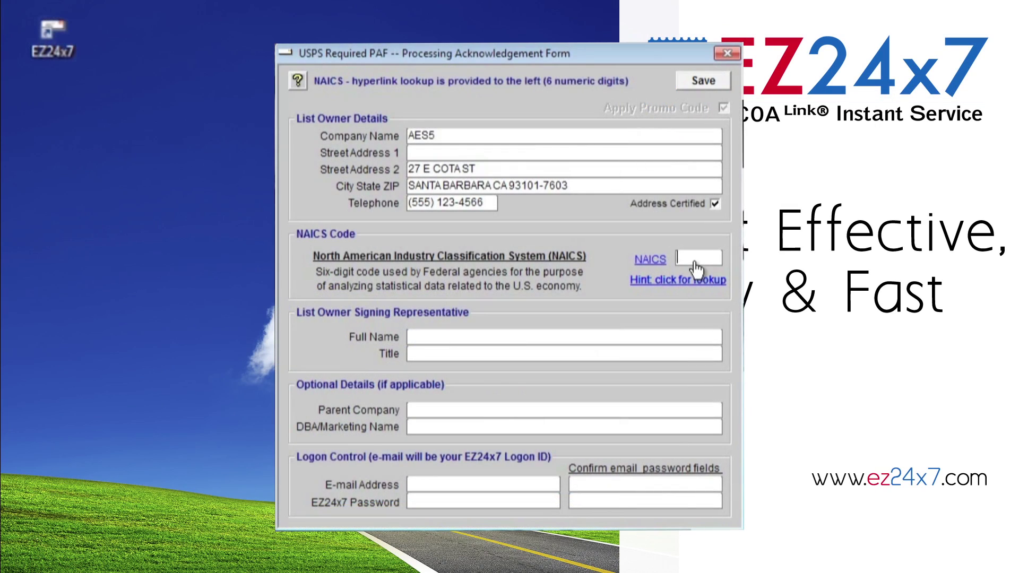
Enter NAICS code 423430, the signing representative's full name, and the title Manager.
type("423430")
left_click(657, 341)
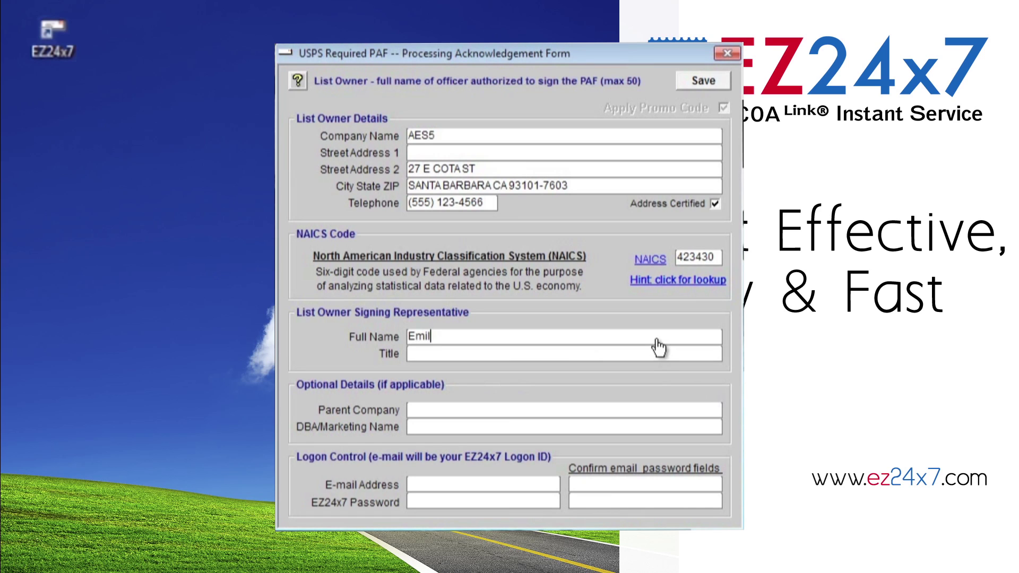
key("Tab")
type("Man")
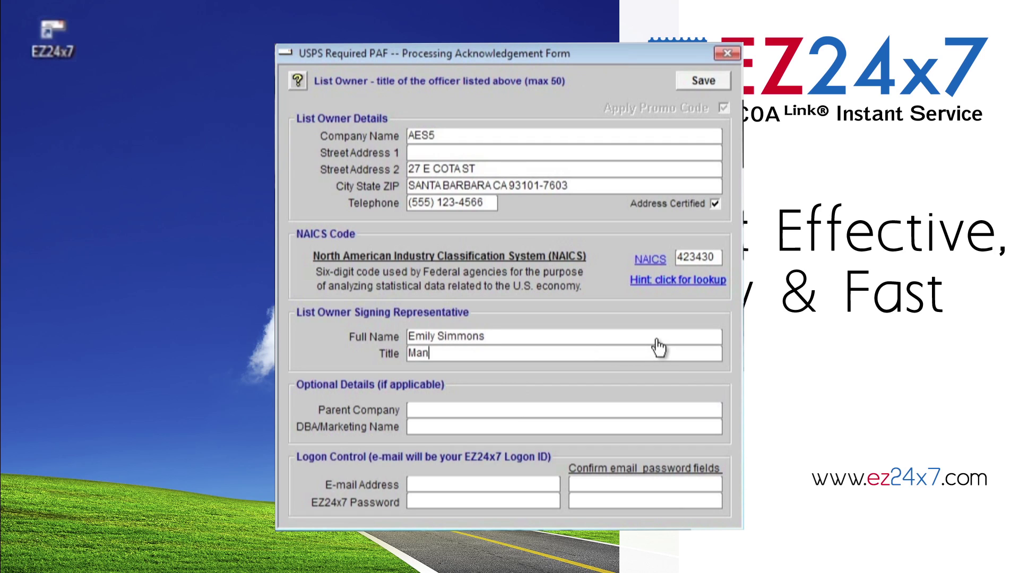
type("ager")
Enter and confirm the logon e-mail address, then set and confirm the account password.
left_click(523, 491)
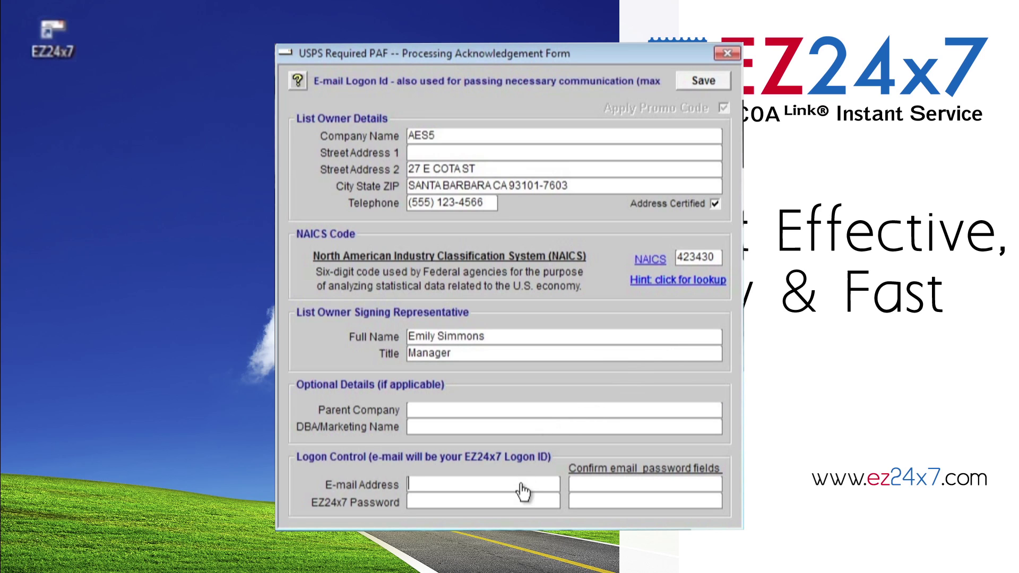
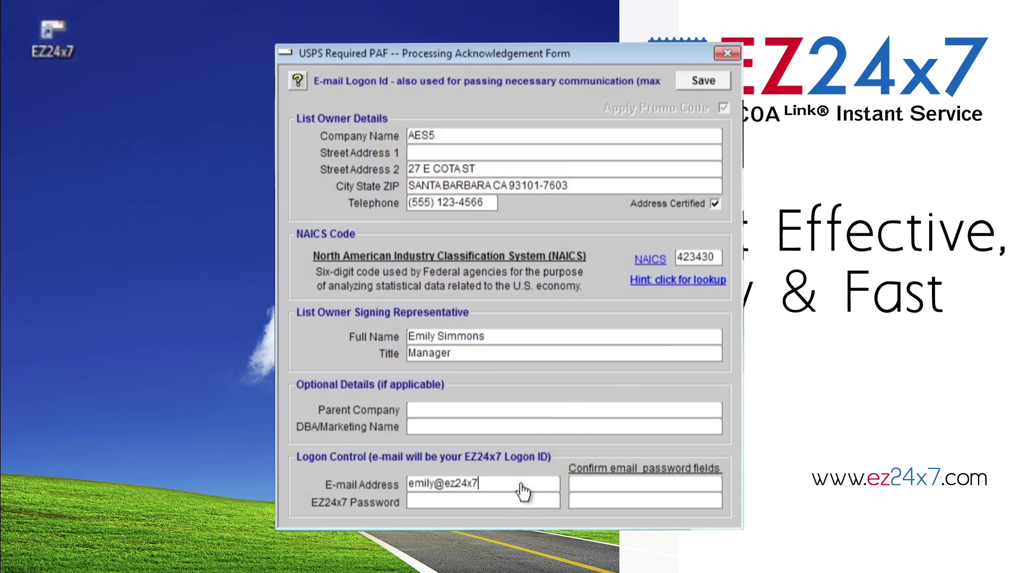
left_click(608, 485)
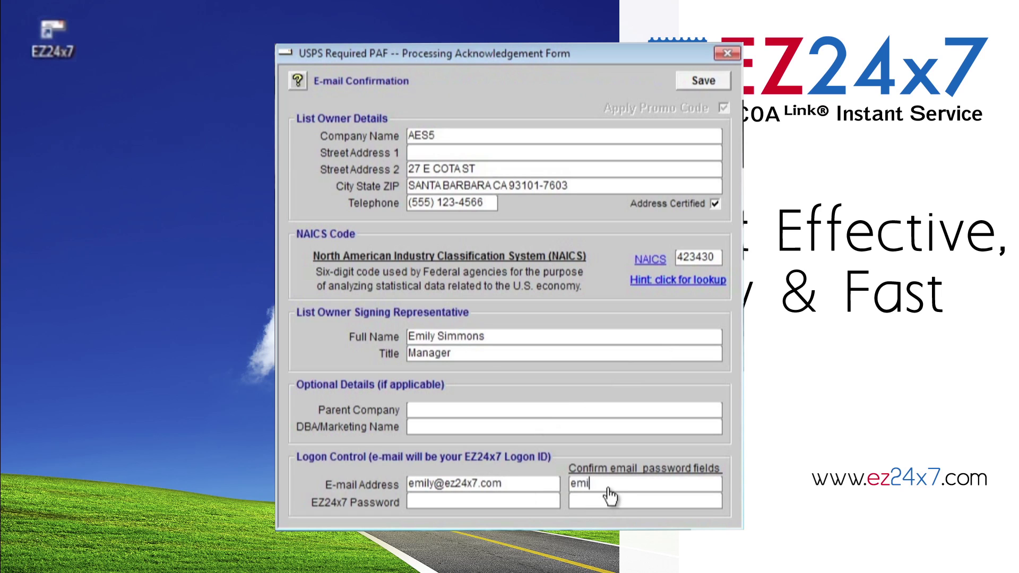
left_click(521, 504)
type("******")
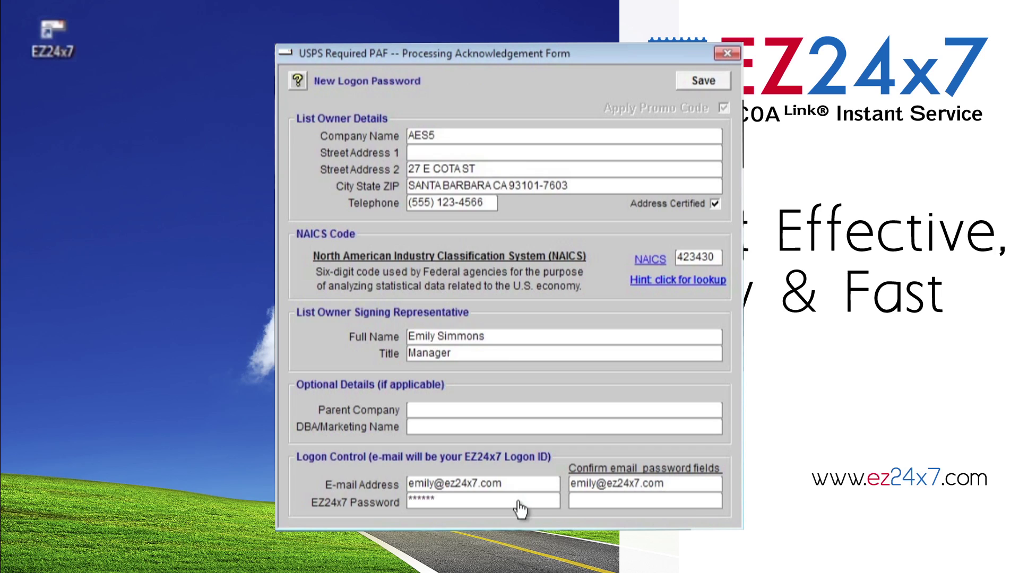
type("**")
left_click(630, 504)
type("******")
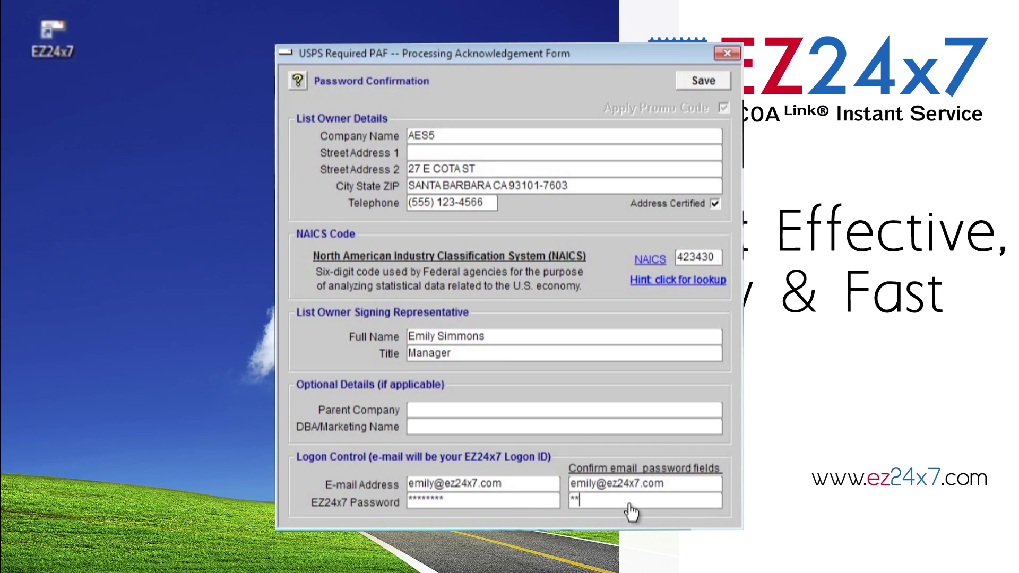
type("**")
Save the completed PAF and review the Site Setup mailer-field help.
left_click(701, 93)
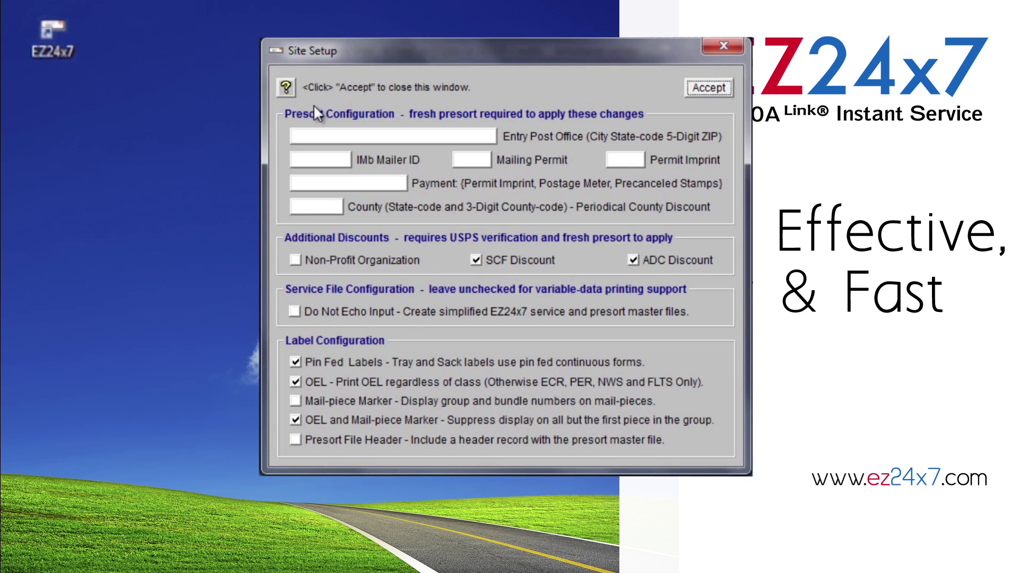
left_click(286, 88)
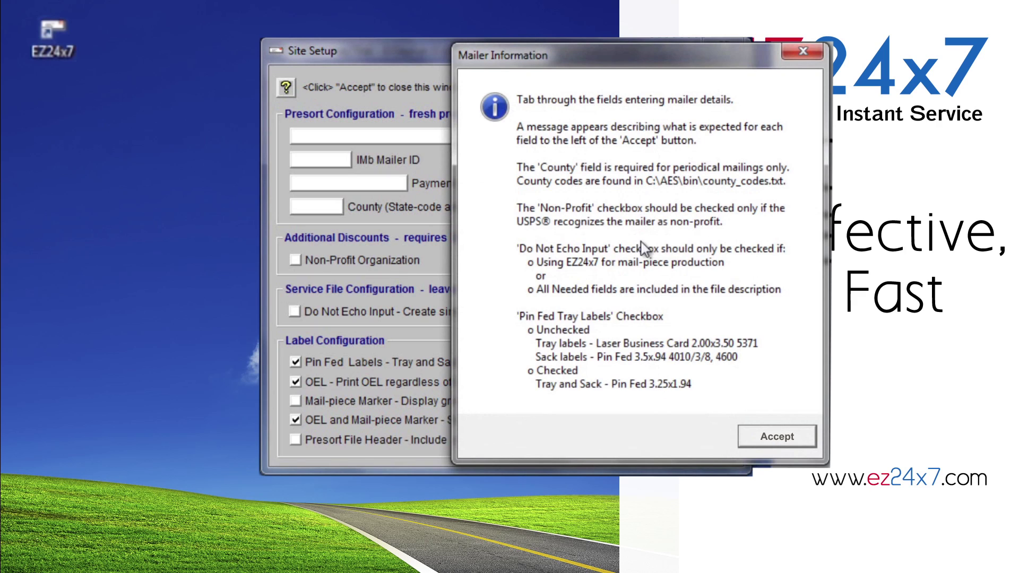
left_click(808, 444)
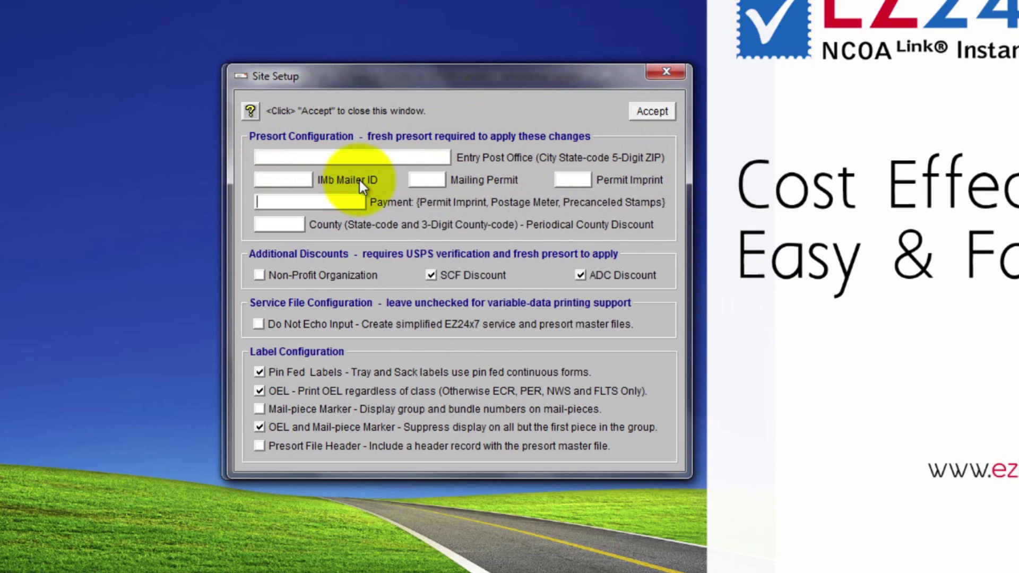
Set IMb Mailer ID 9999999, Entry Post Office SANTA BARBARA CA 93101, permits 12345, payment PI, and accept.
left_click(277, 184)
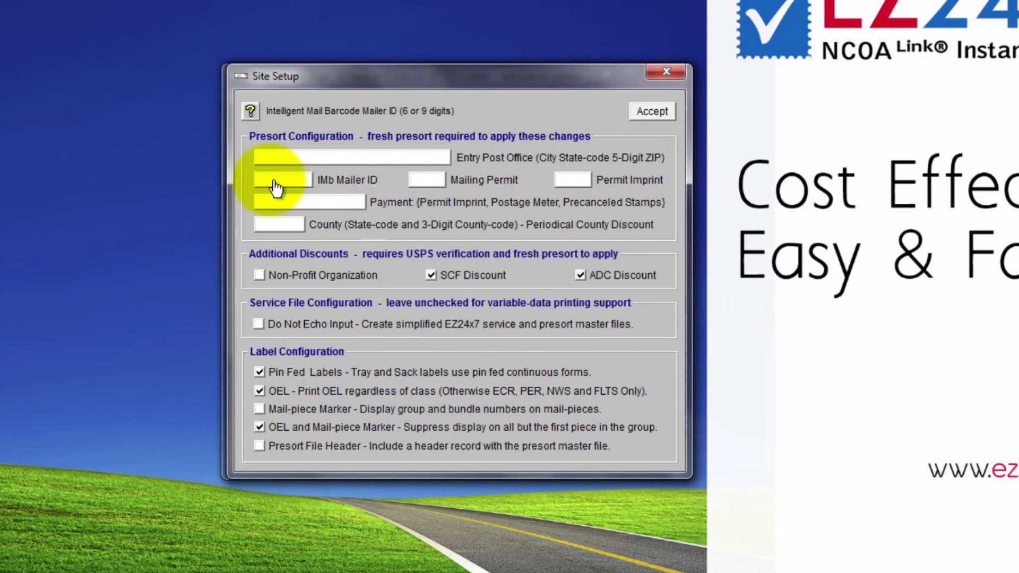
type("999999999")
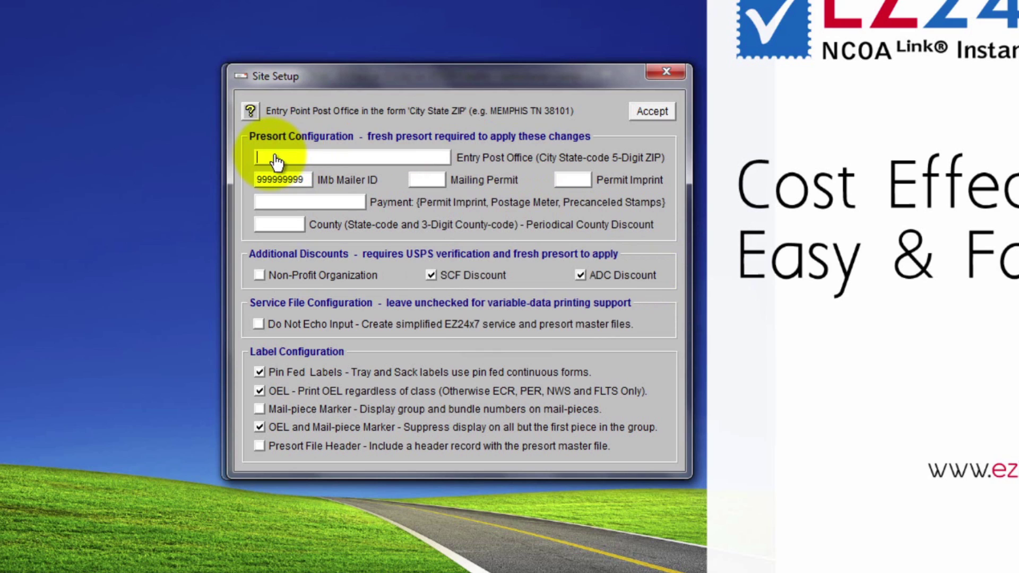
type("SANTA BARBARA CA 93101")
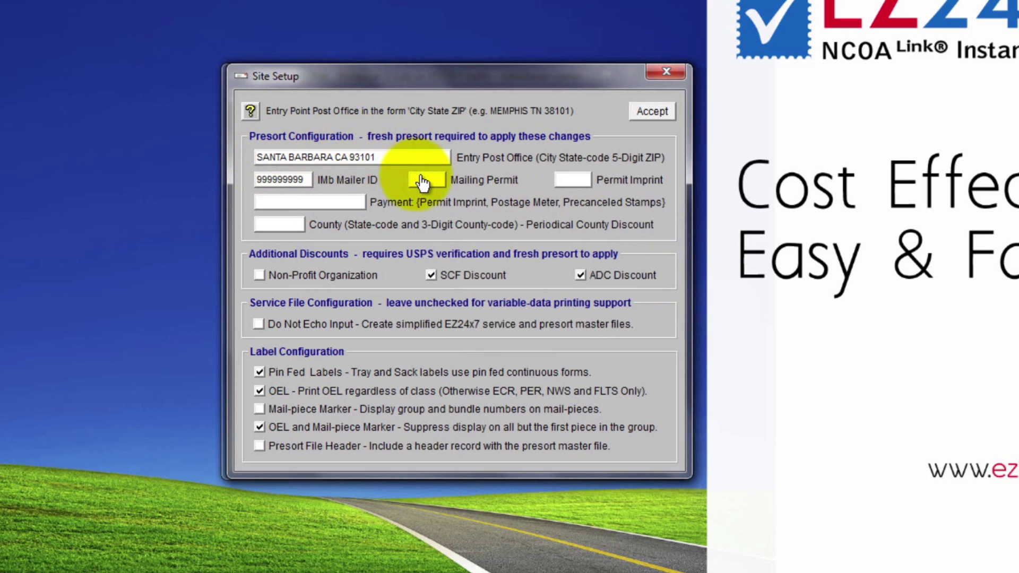
left_click(423, 181)
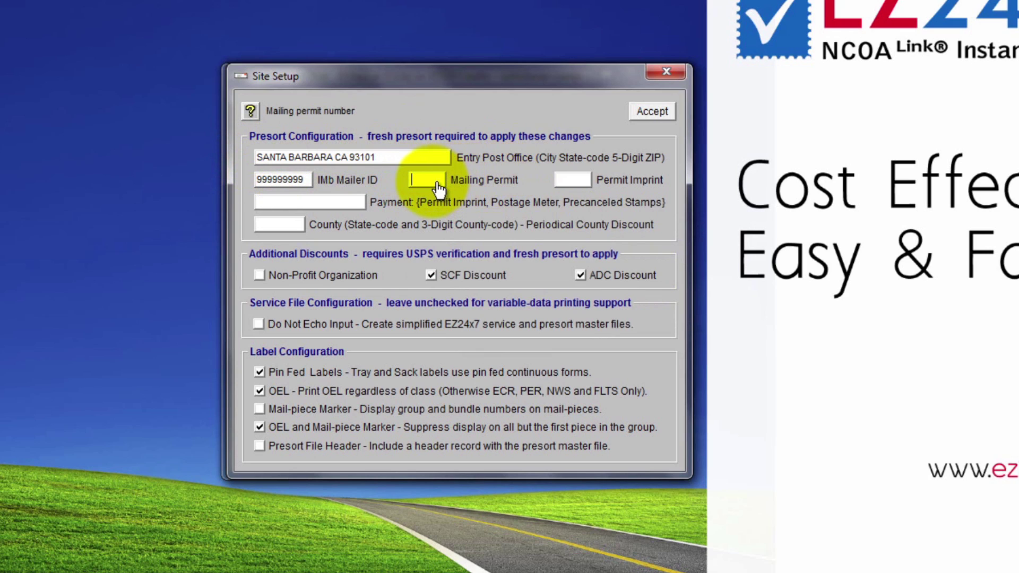
type("12345")
left_click(569, 183)
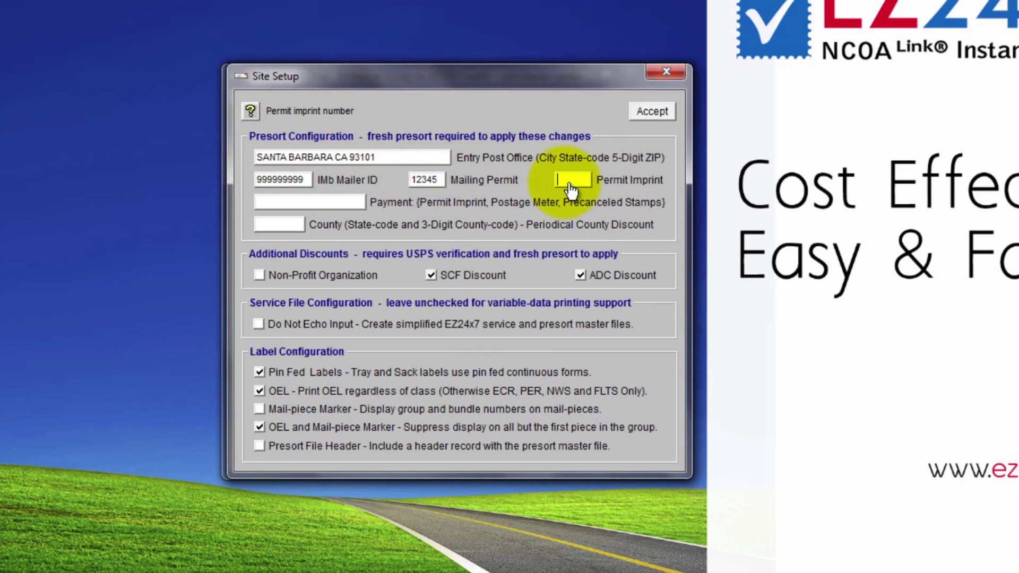
type("12345")
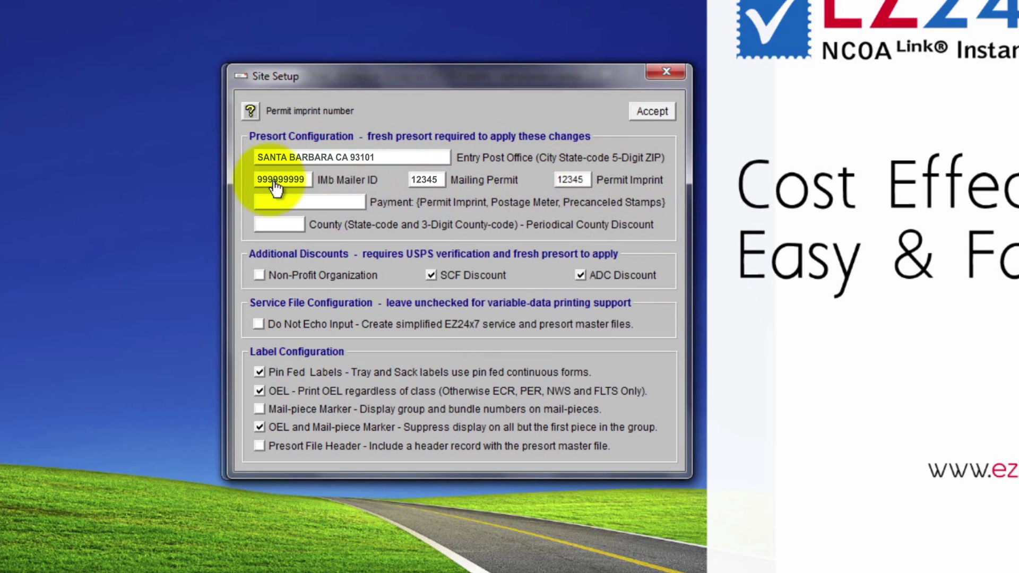
key("Tab")
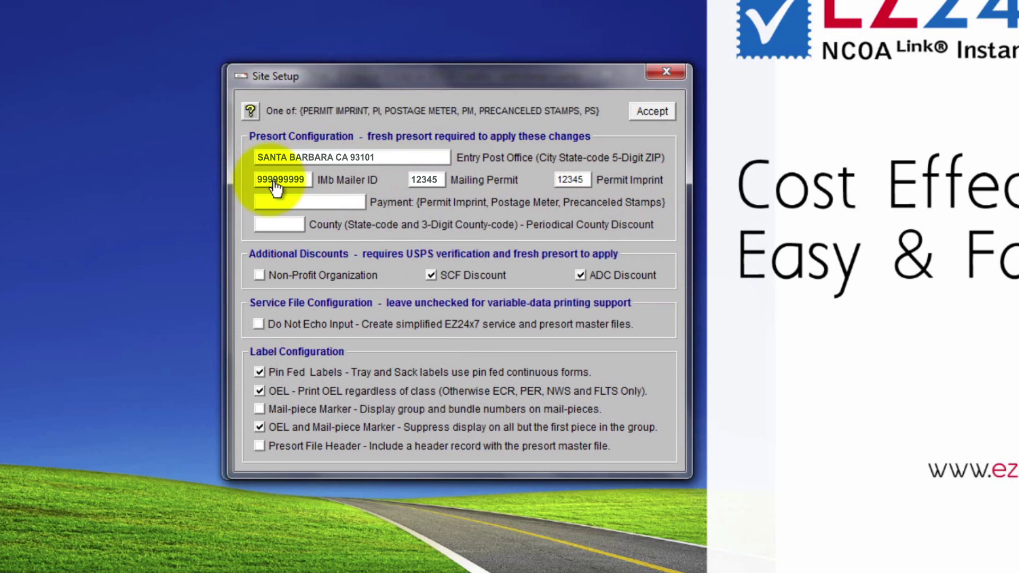
type("PI")
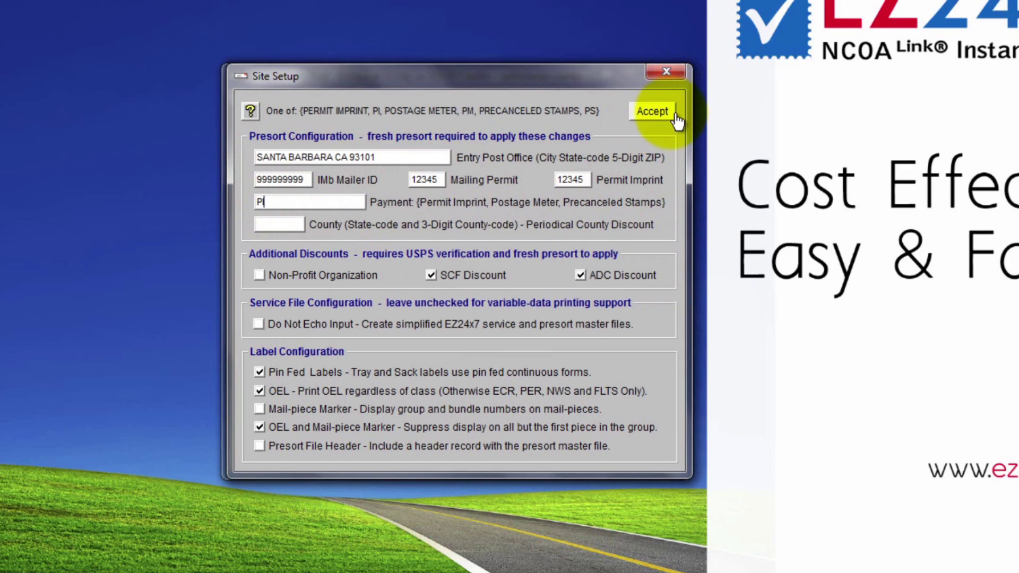
left_click(670, 112)
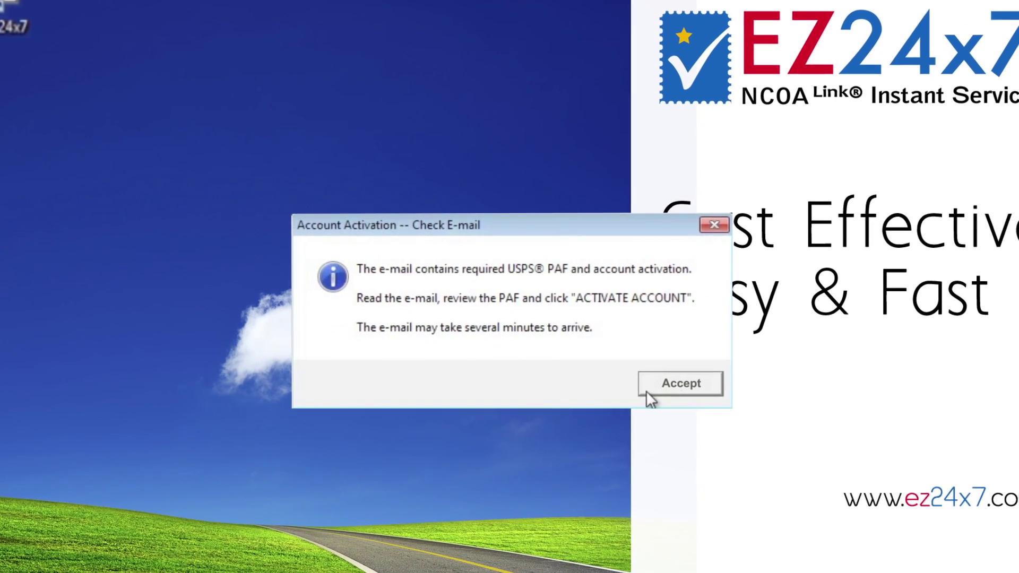
Dismiss the check-e-mail notice, open the PAF Delivery and Account Activation email, and scroll through the PAF.
left_click(656, 396)
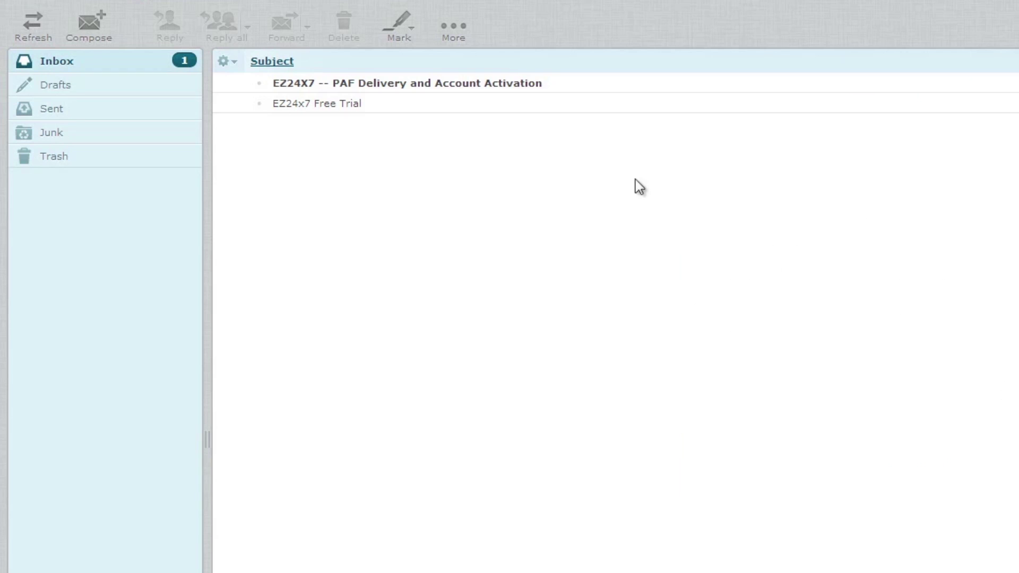
left_click(533, 91)
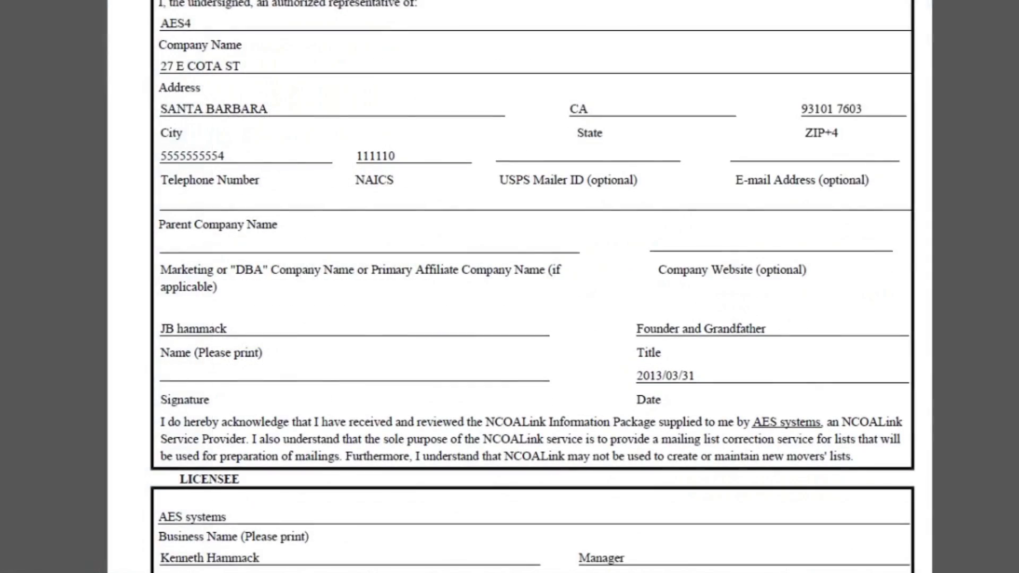
scroll(509, 287, "down", 10)
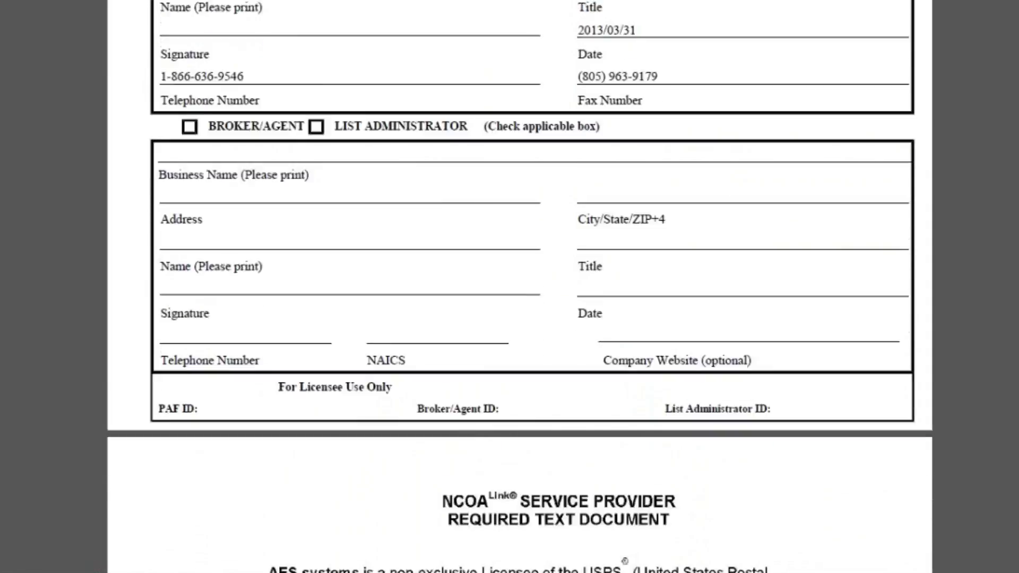
scroll(509, 287, "down", 14)
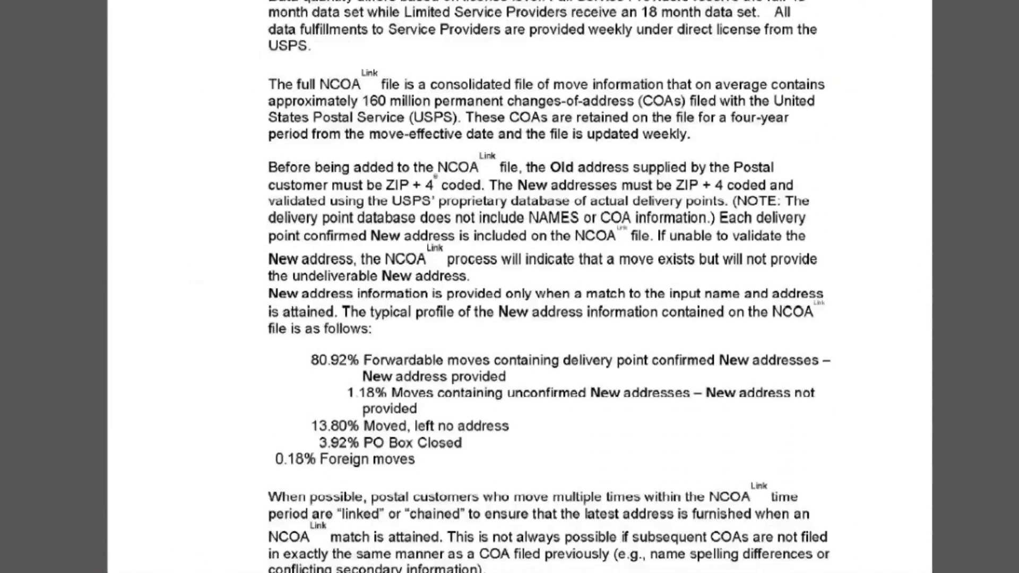
scroll(509, 287, "down", 7)
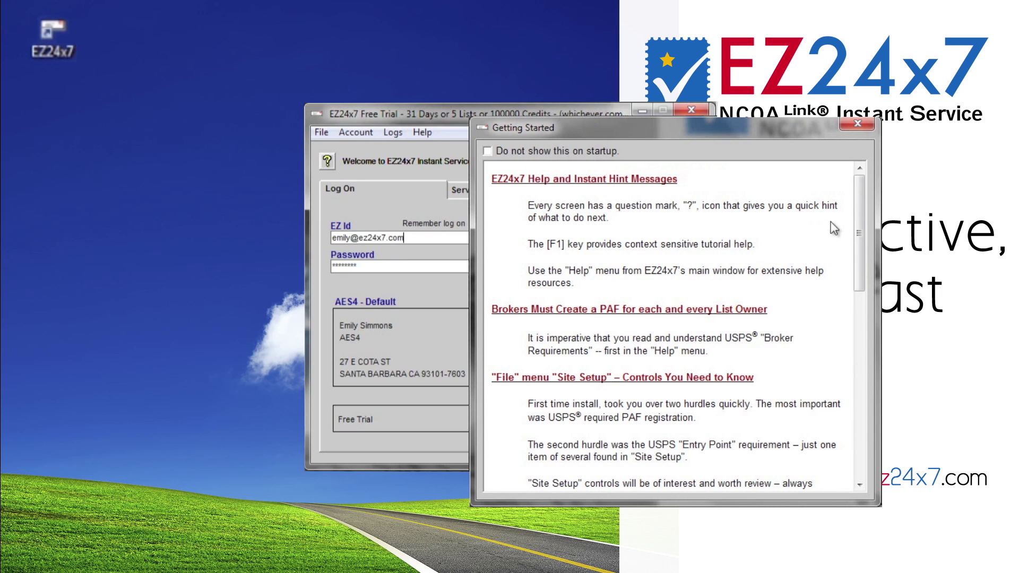
Scroll down through the EZ24x7 Getting Started notes.
left_click_drag(857, 223, 863, 287)
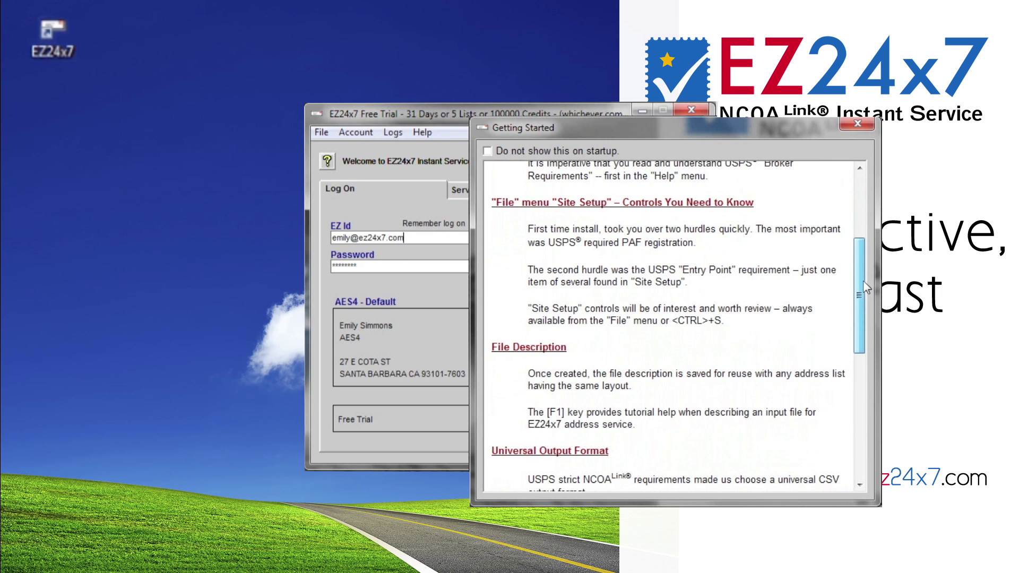